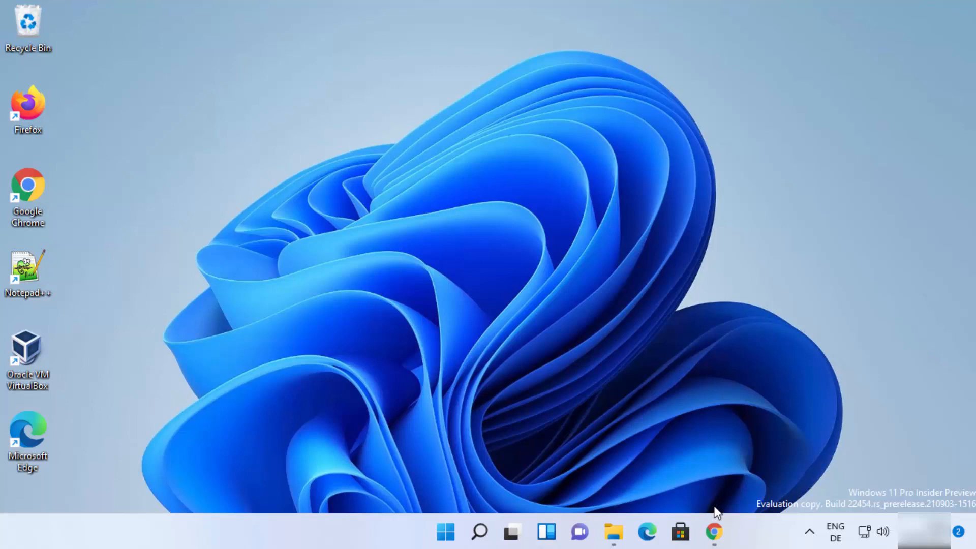
Switch to Google Chrome and download the WinRAR installer from the official win-rar.com site in the search results
{"action": "left_click", "coordinate": [714, 530]}
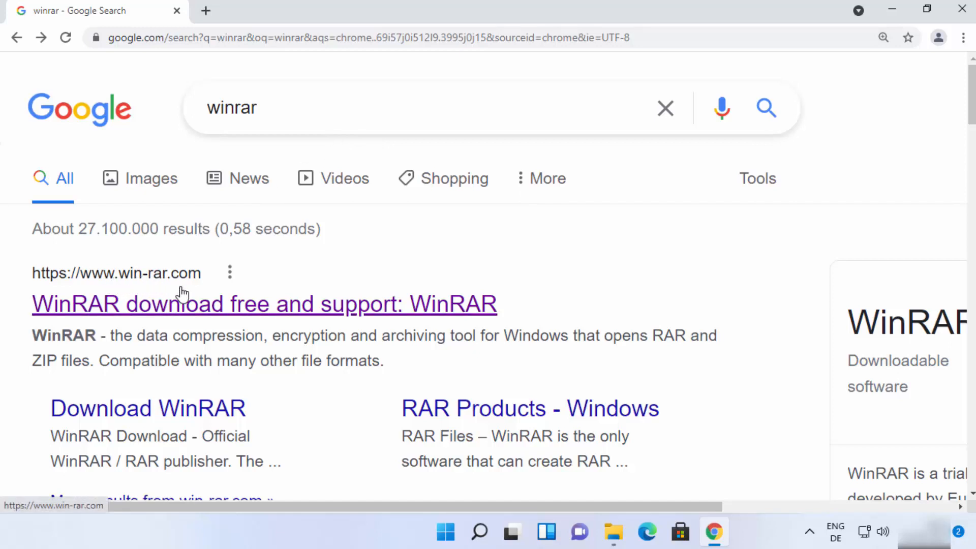
{"action": "left_click", "coordinate": [217, 307]}
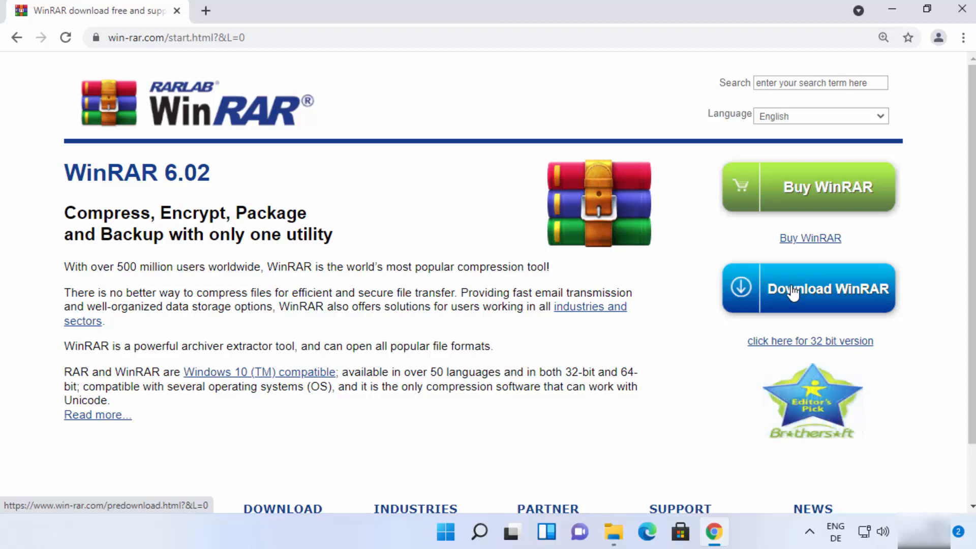
{"action": "left_click", "coordinate": [818, 299]}
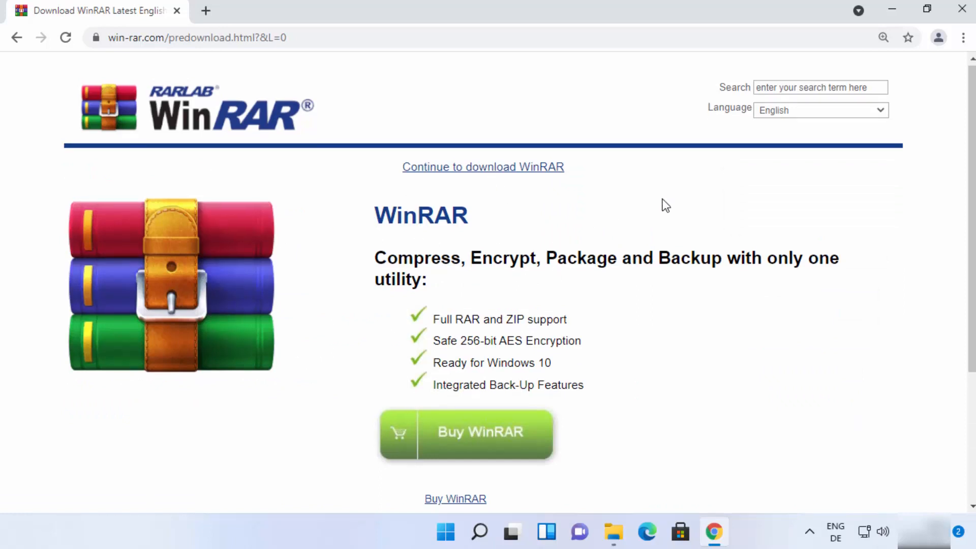
{"action": "scroll", "coordinate": [663, 199], "scroll_direction": "down", "scroll_amount": 4}
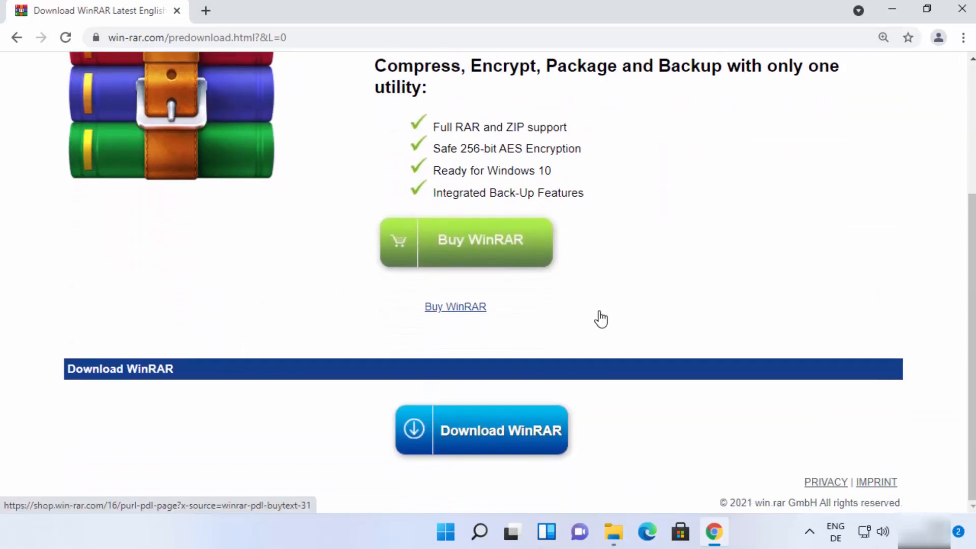
{"action": "left_click", "coordinate": [489, 436]}
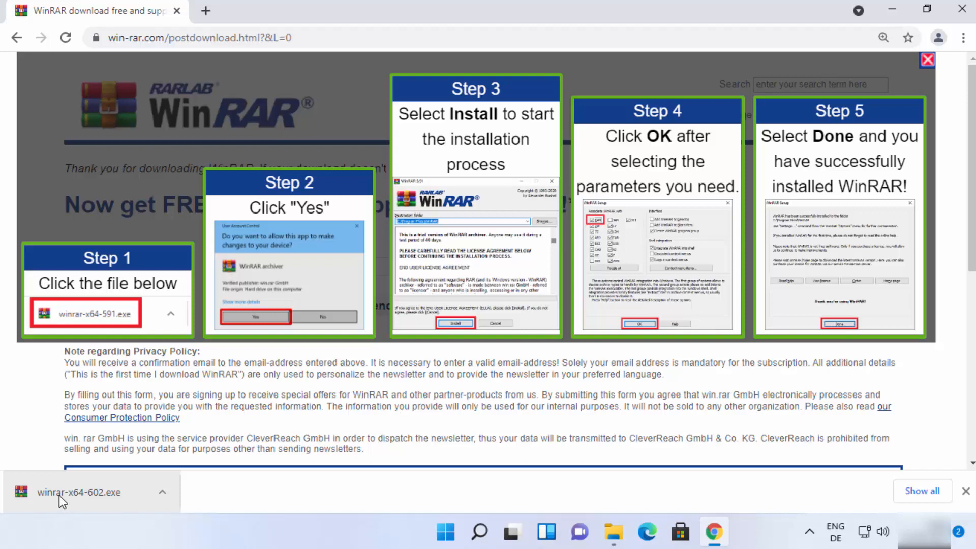
Run the downloaded winrar-x64-602.exe, allow it to make changes, and install WinRAR into C:\Program Files\WinRAR
{"action": "left_click", "coordinate": [109, 493]}
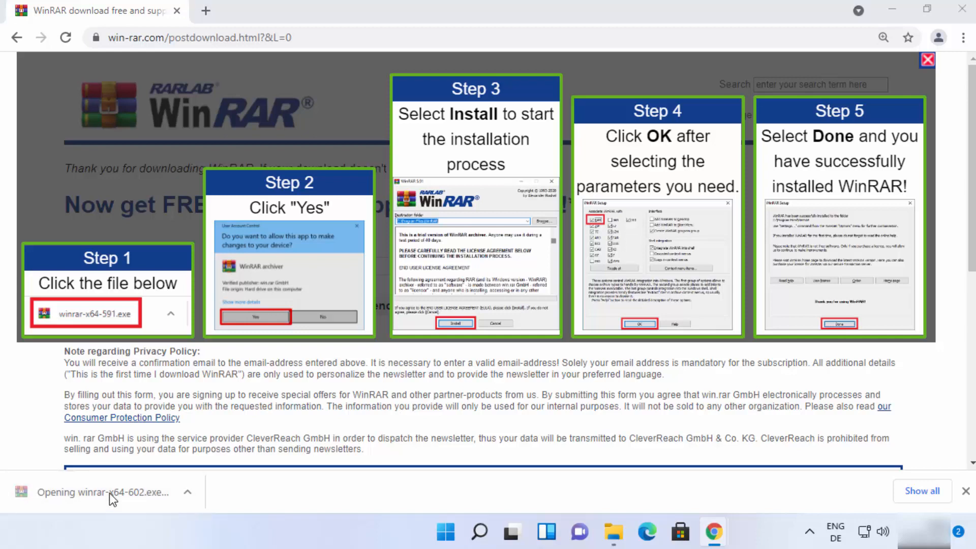
{"action": "left_click", "coordinate": [892, 10]}
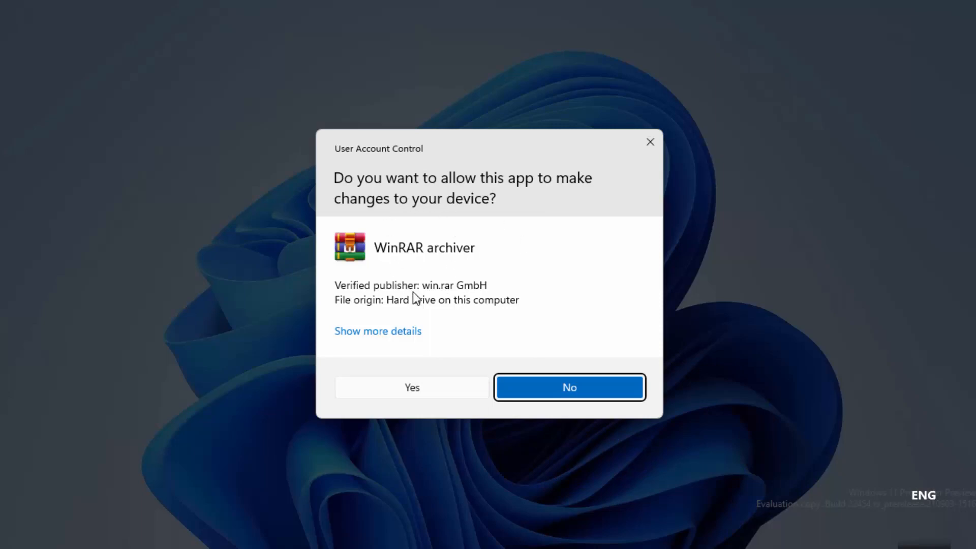
{"action": "left_click", "coordinate": [403, 386]}
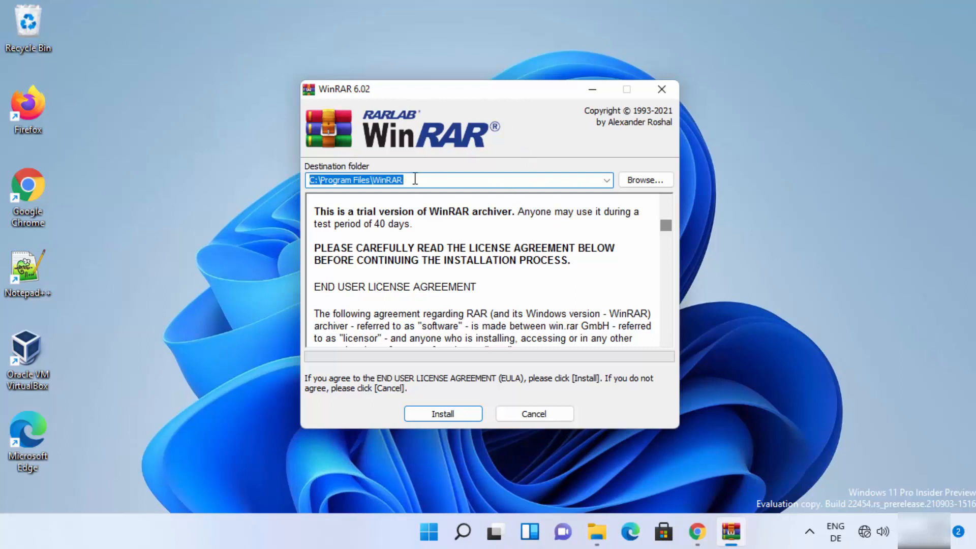
{"action": "left_click", "coordinate": [375, 180]}
{"action": "double_click", "coordinate": [376, 181]}
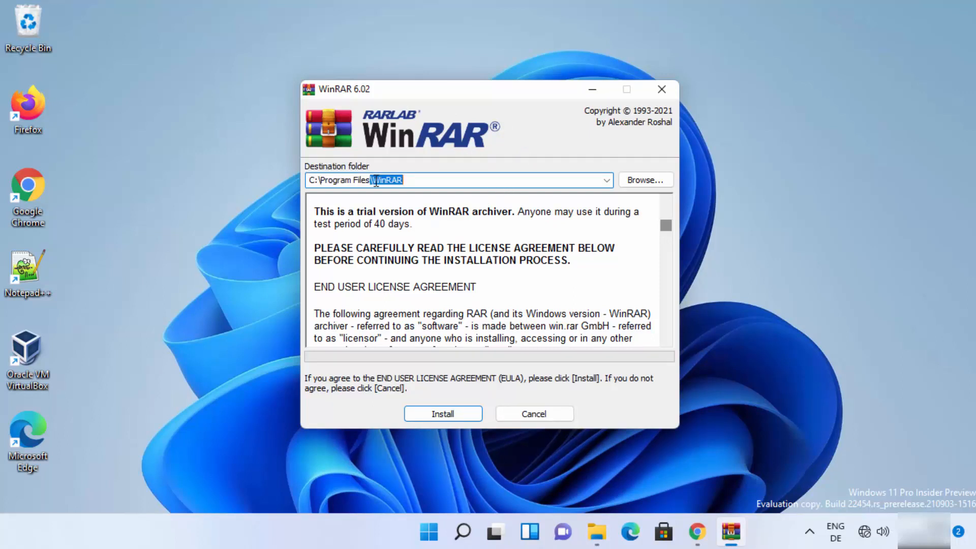
{"action": "left_click", "coordinate": [427, 182]}
{"action": "left_click_drag", "start_coordinate": [427, 182], "coordinate": [306, 180]}
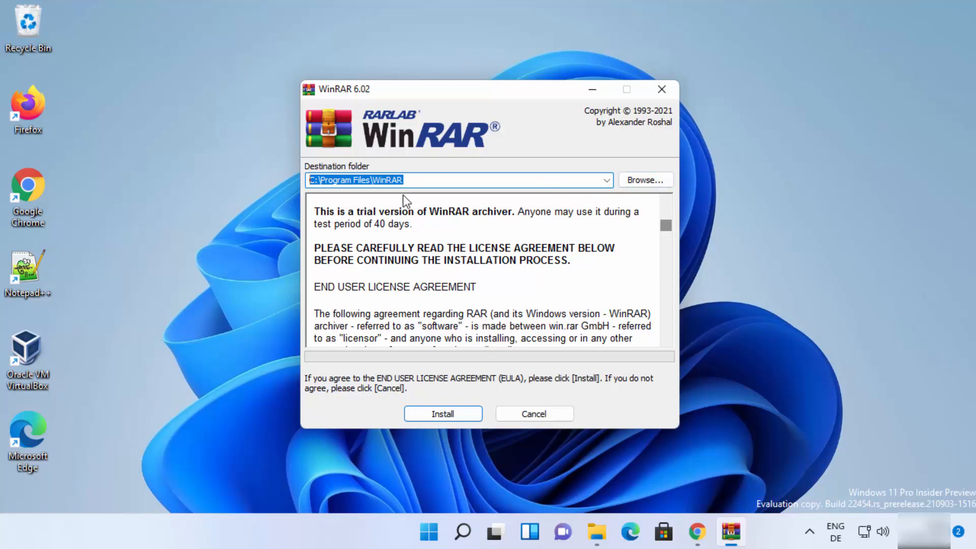
{"action": "left_click", "coordinate": [433, 414]}
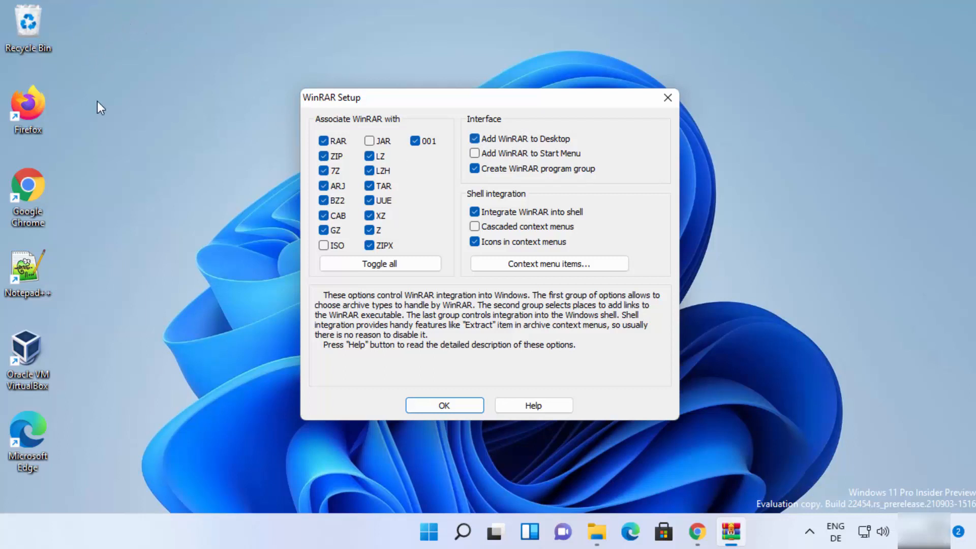
Finish the WinRAR setup with the option to add WinRAR to the Start Menu enabled, and close the program group folder
{"action": "left_click", "coordinate": [472, 155]}
{"action": "left_click", "coordinate": [461, 405]}
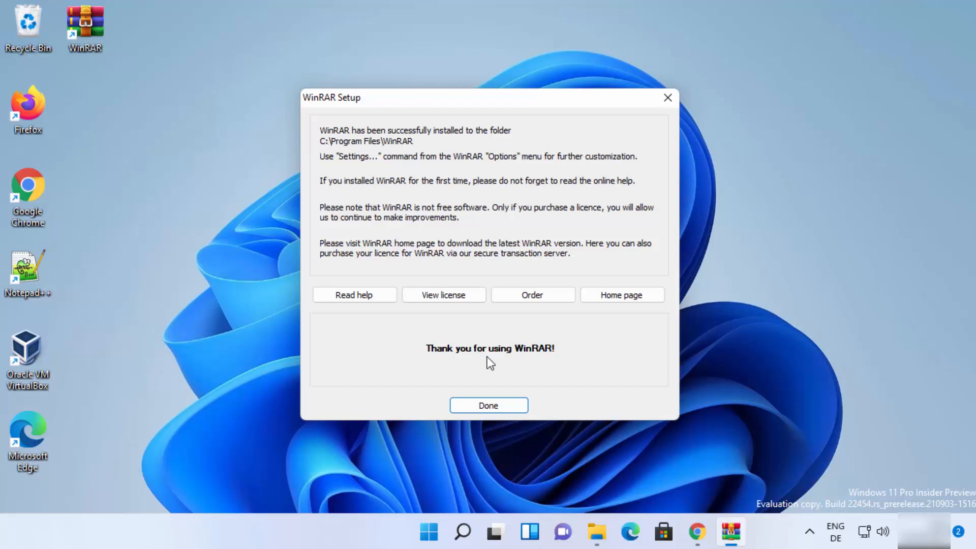
{"action": "left_click", "coordinate": [487, 405]}
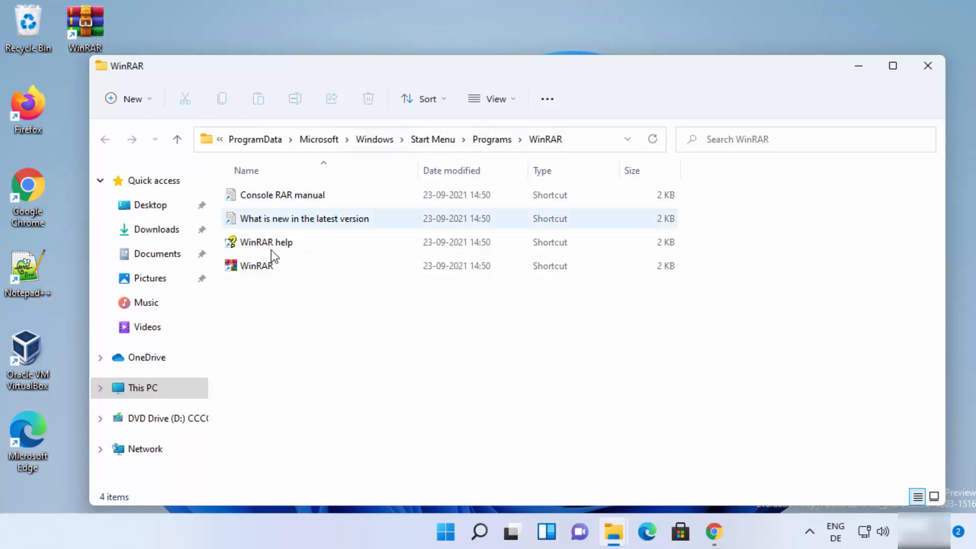
{"action": "left_click", "coordinate": [592, 142]}
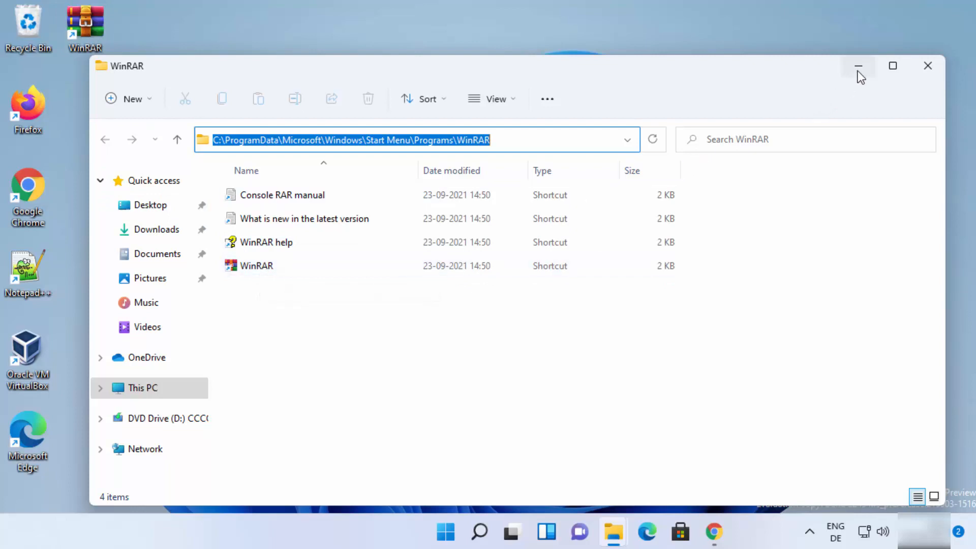
{"action": "left_click", "coordinate": [926, 62]}
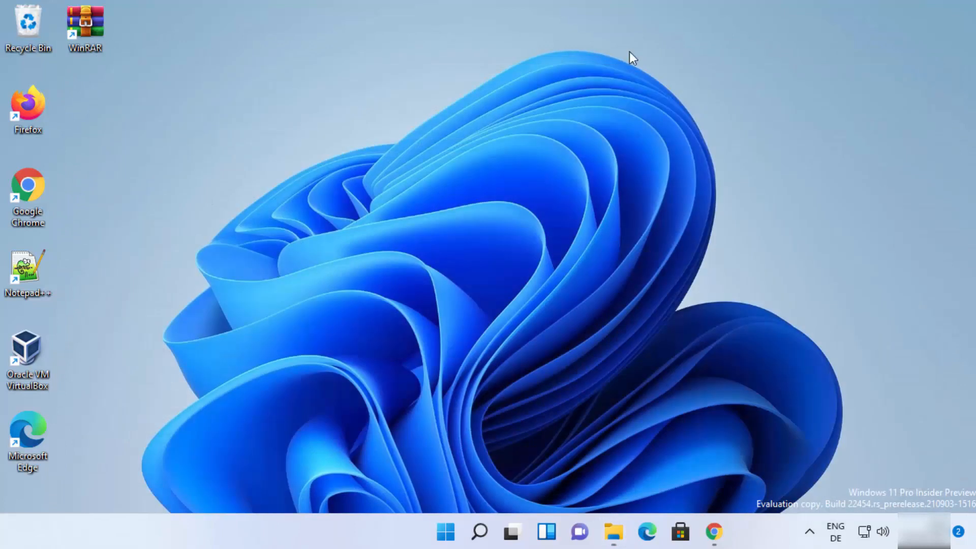
Launch WinRAR from its desktop shortcut to view the main window, dismissing the purchase notice, and close it
{"action": "double_click", "coordinate": [85, 23]}
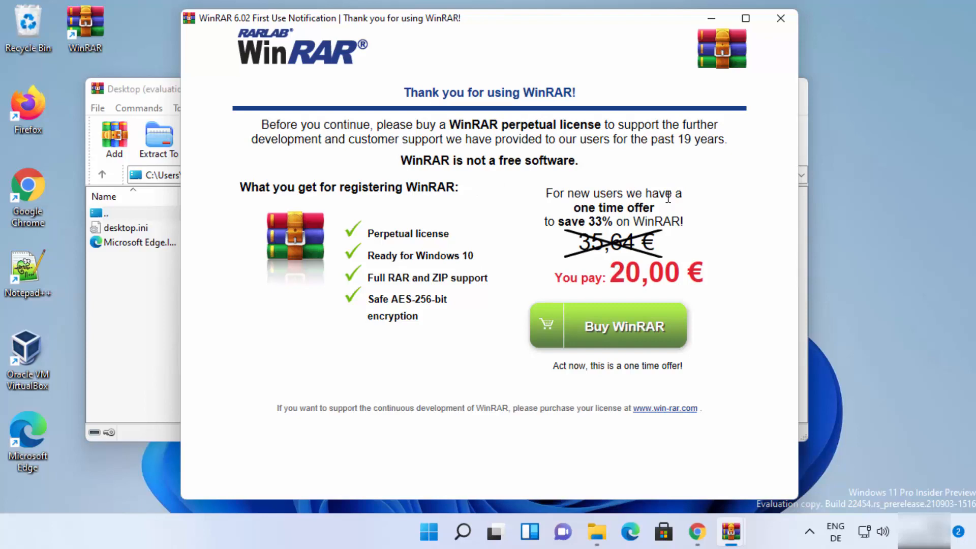
{"action": "left_click", "coordinate": [781, 20]}
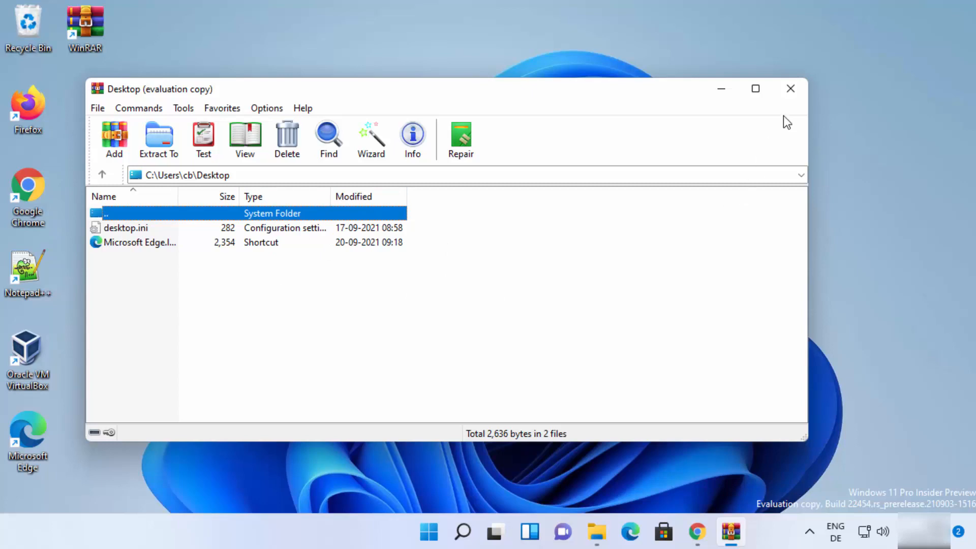
{"action": "left_click", "coordinate": [790, 89]}
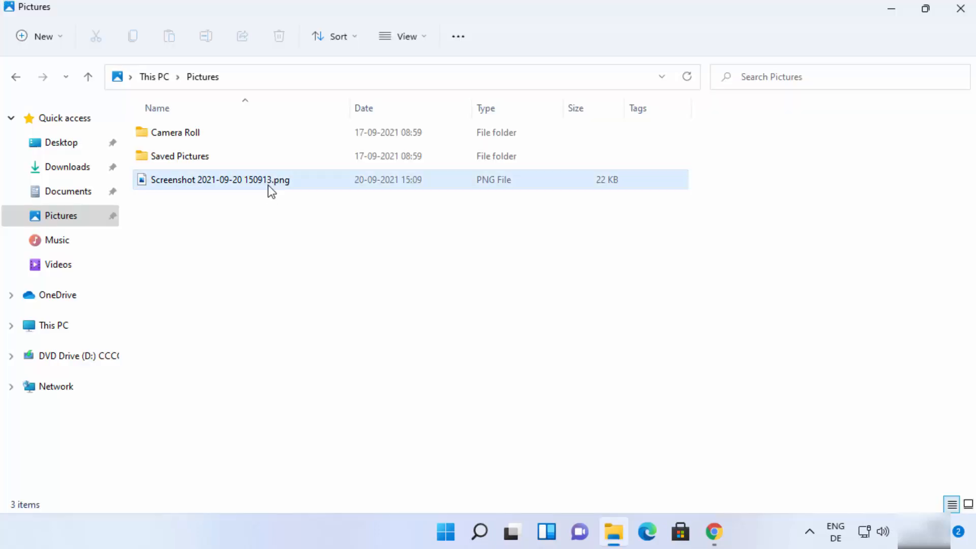
{"action": "mouse_move", "coordinate": [267, 184]}
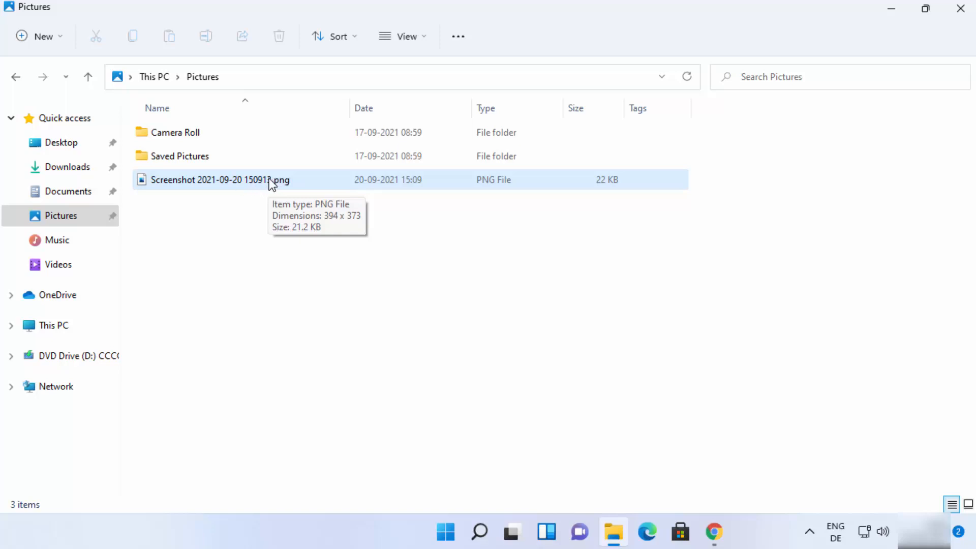
{"action": "left_click", "coordinate": [271, 184]}
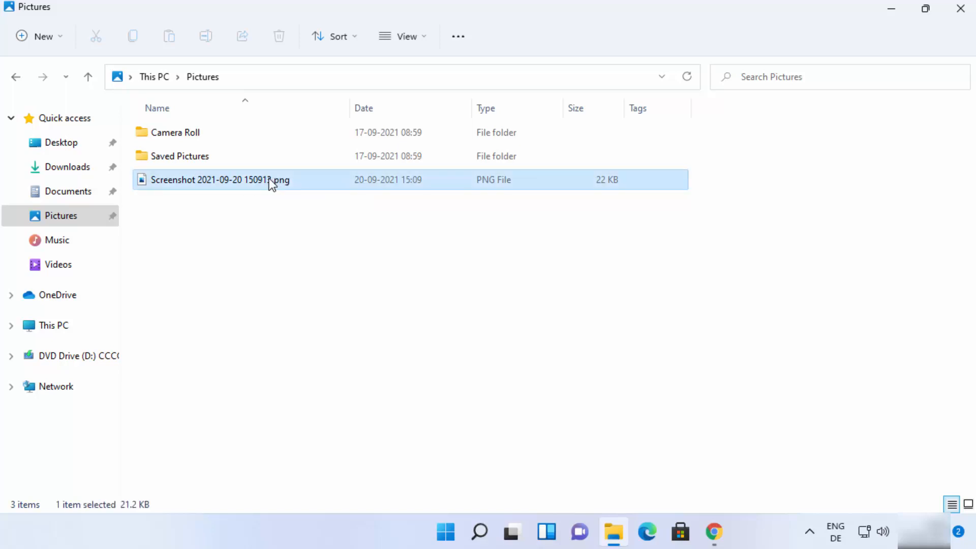
{"action": "right_click", "coordinate": [271, 184]}
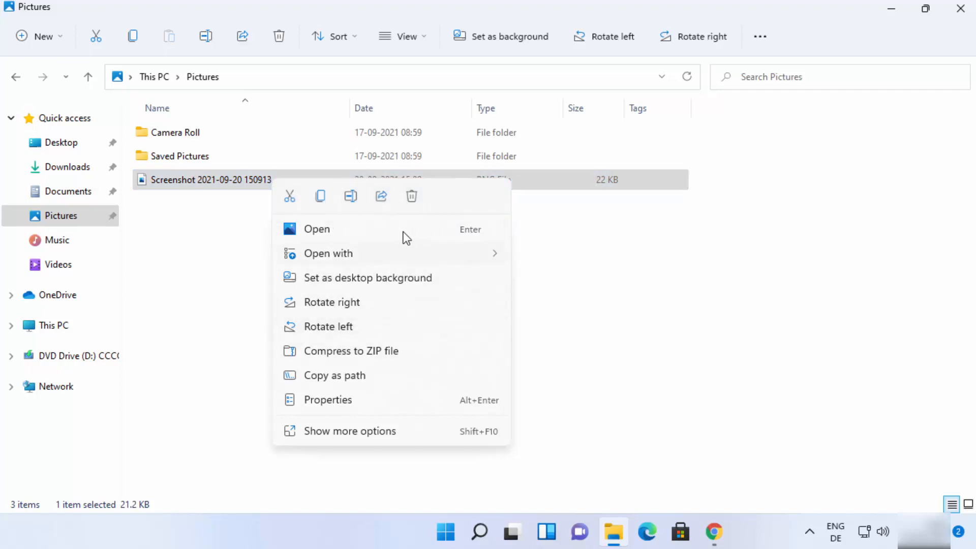
{"action": "mouse_move", "coordinate": [377, 255]}
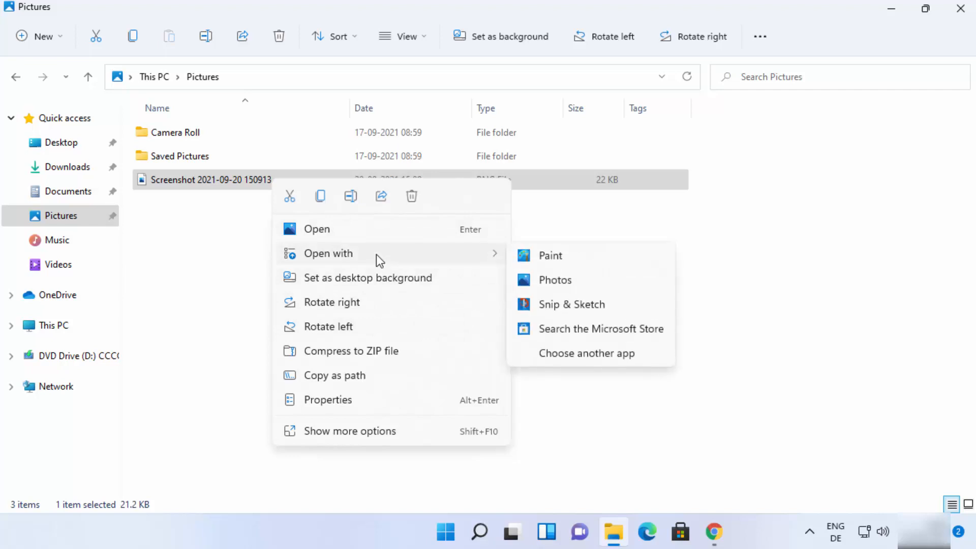
{"action": "left_click", "coordinate": [337, 432]}
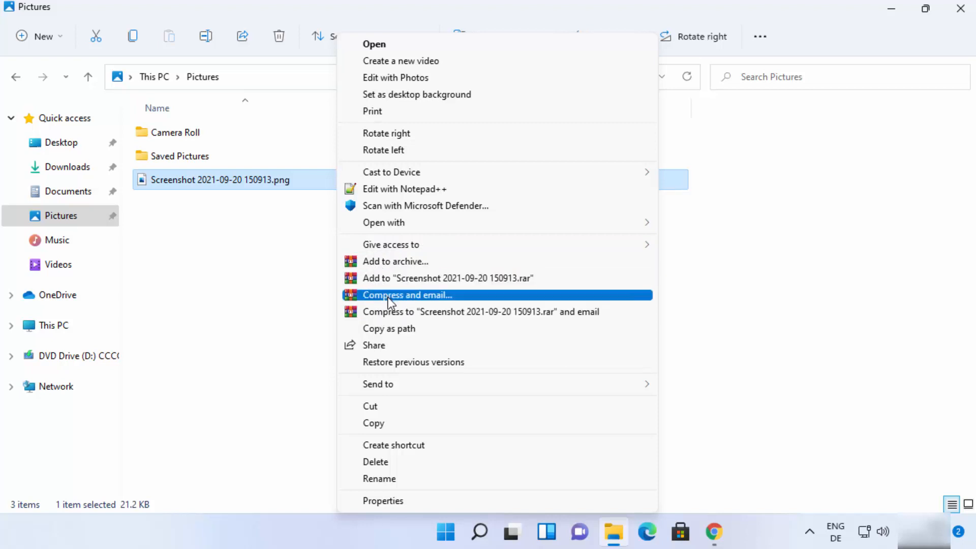
{"action": "left_click", "coordinate": [273, 257]}
Compress the screenshot PNG in the Pictures folder directly into "Screenshot 2021-09-20 150913.rar" with WinRAR
{"action": "right_click", "coordinate": [290, 185]}
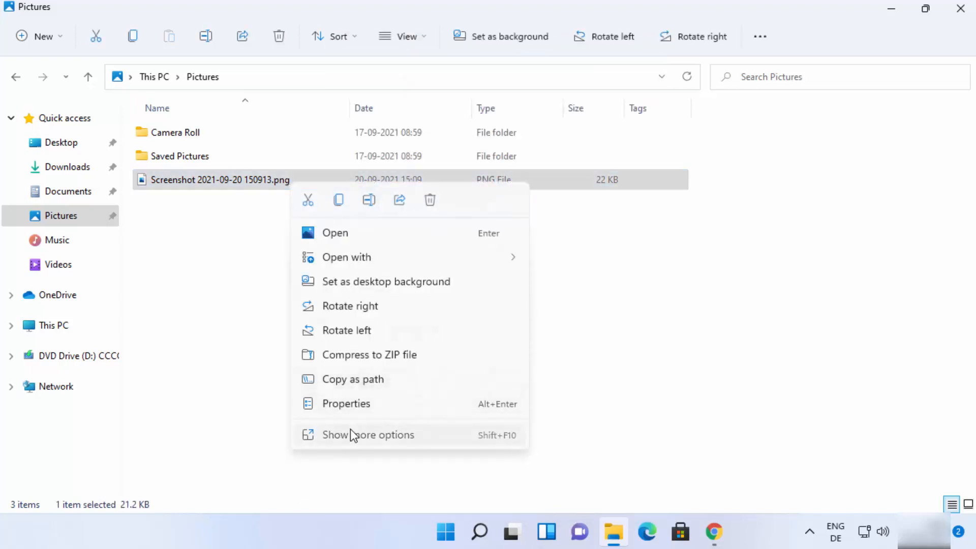
{"action": "left_click", "coordinate": [351, 431]}
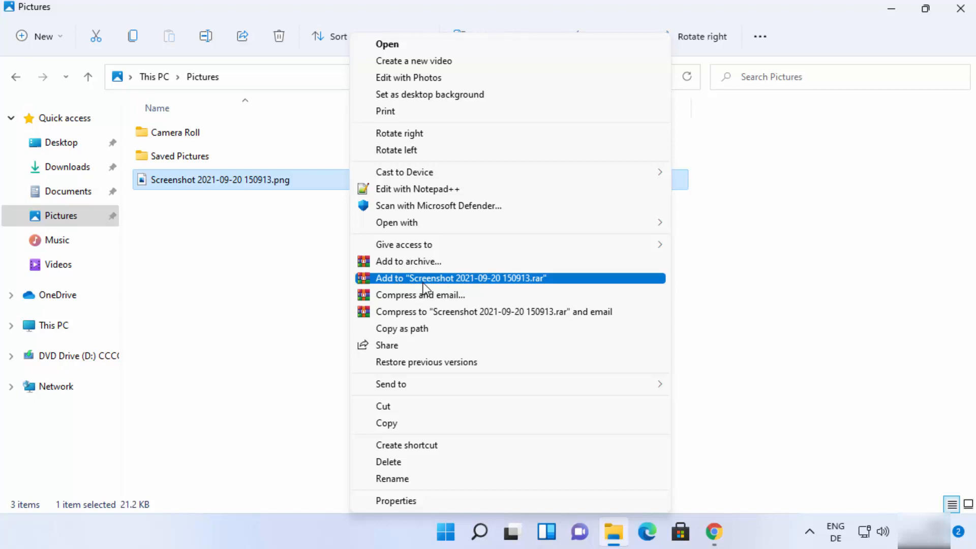
{"action": "left_click", "coordinate": [511, 280]}
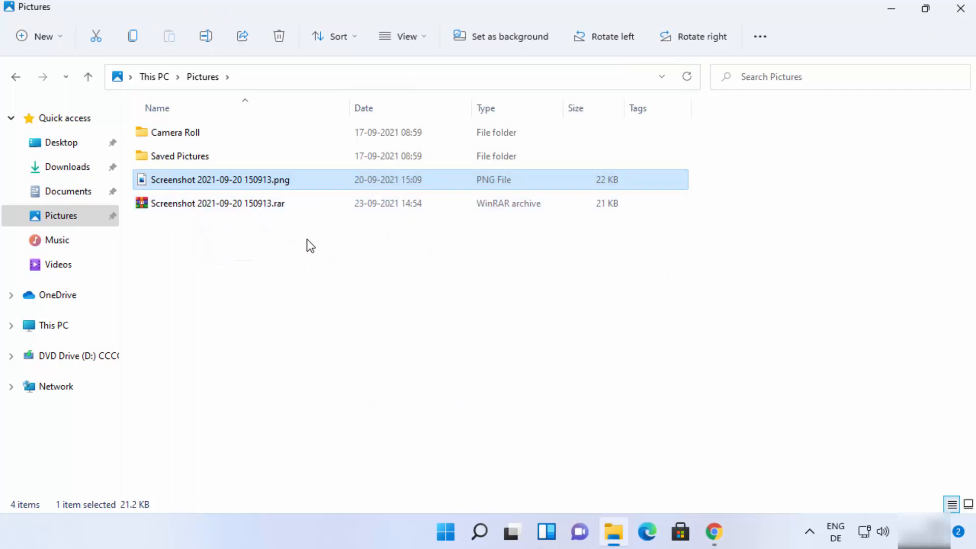
Open WinRAR's archive name and parameters settings for the screenshot PNG and set the archive format to ZIP
{"action": "right_click", "coordinate": [288, 185]}
{"action": "left_click", "coordinate": [365, 430]}
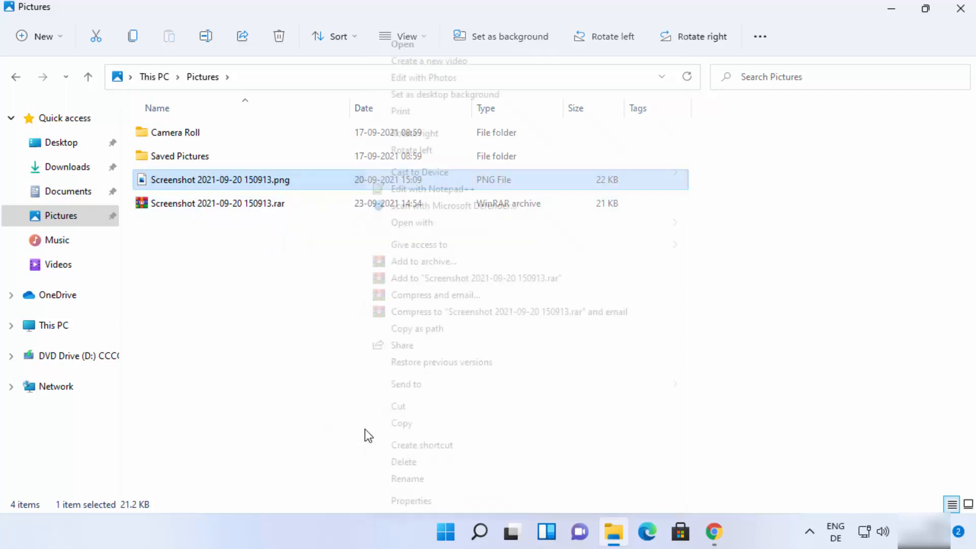
{"action": "left_click", "coordinate": [411, 263]}
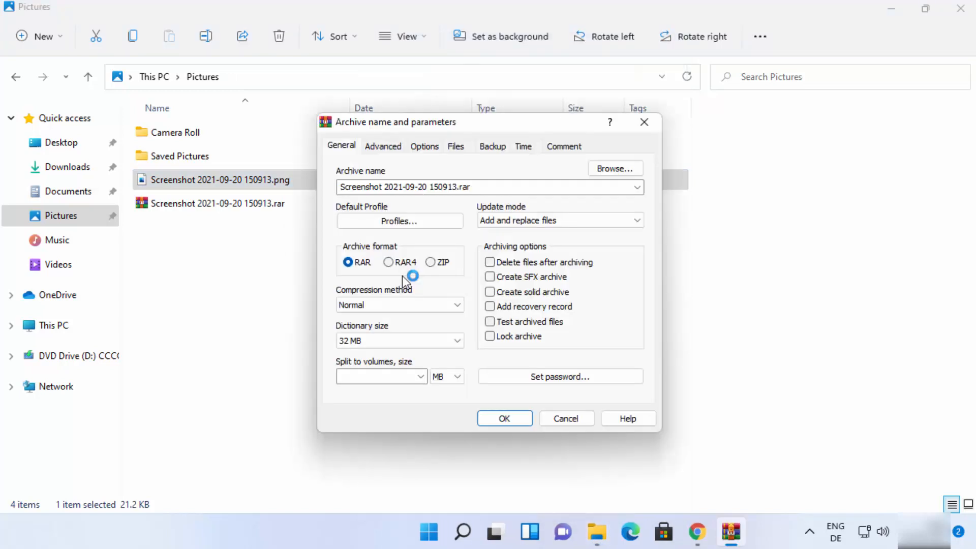
{"action": "left_click", "coordinate": [431, 263]}
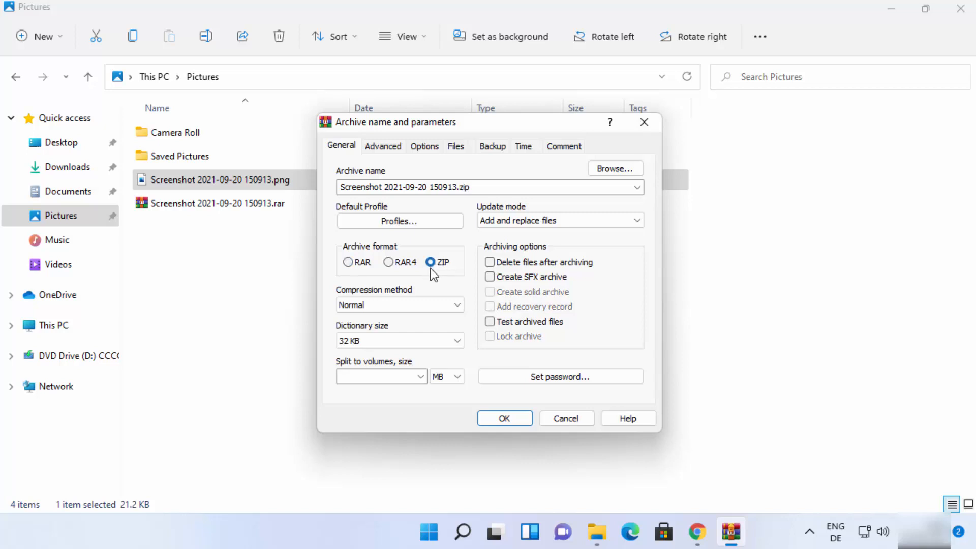
Examine the archive name, save location and password options for the ZIP archive, closing each dialog without entering anything
{"action": "left_click", "coordinate": [454, 190]}
{"action": "left_click", "coordinate": [477, 187]}
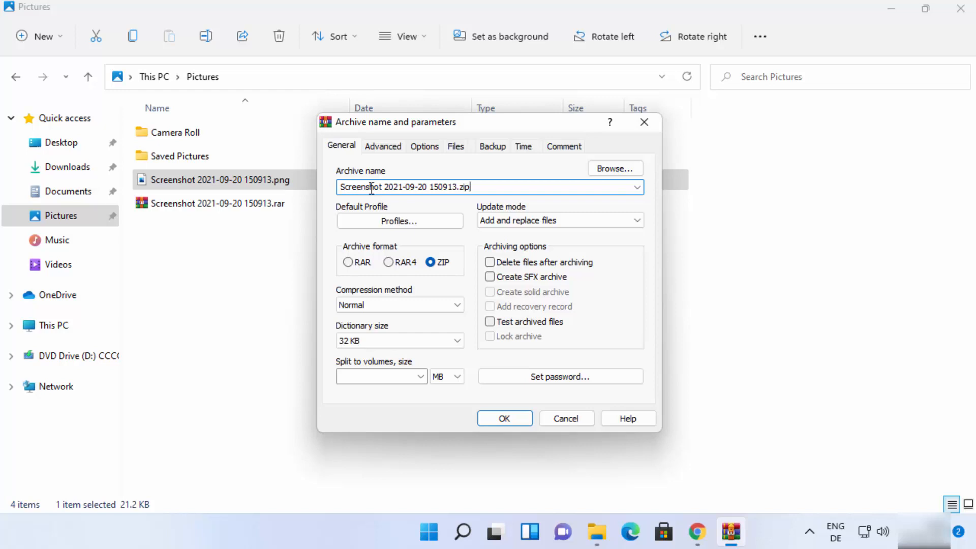
{"action": "left_click_drag", "start_coordinate": [340, 187], "coordinate": [456, 188]}
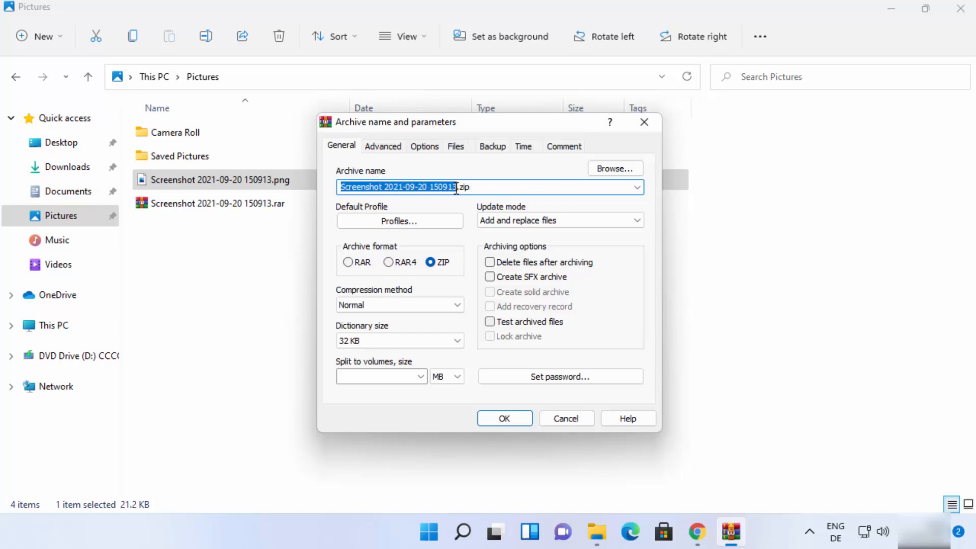
{"action": "left_click", "coordinate": [609, 172]}
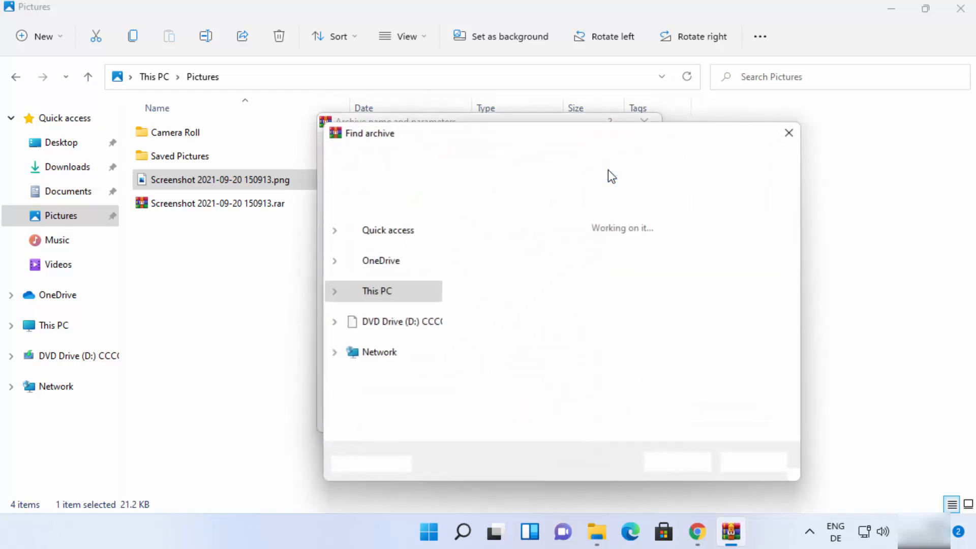
{"action": "left_click", "coordinate": [789, 132]}
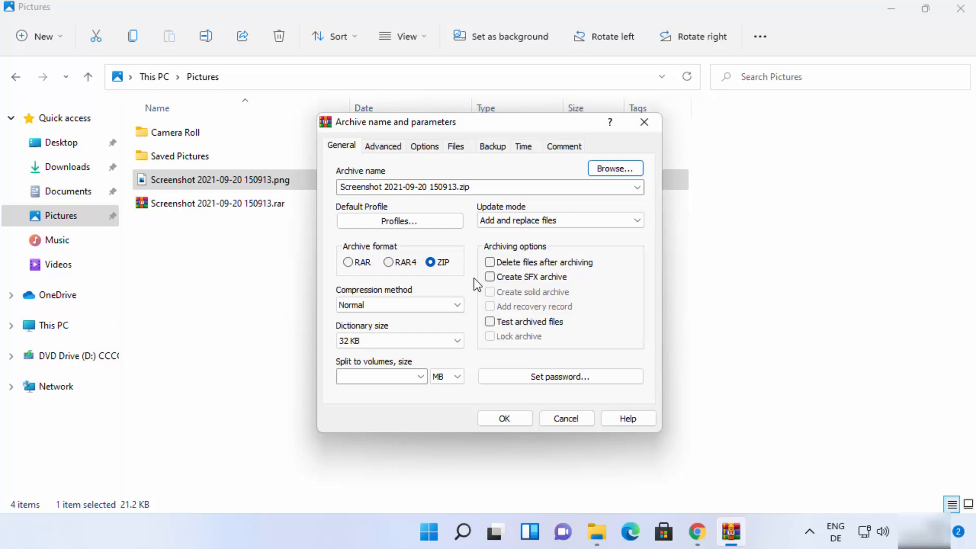
{"action": "left_click", "coordinate": [542, 376]}
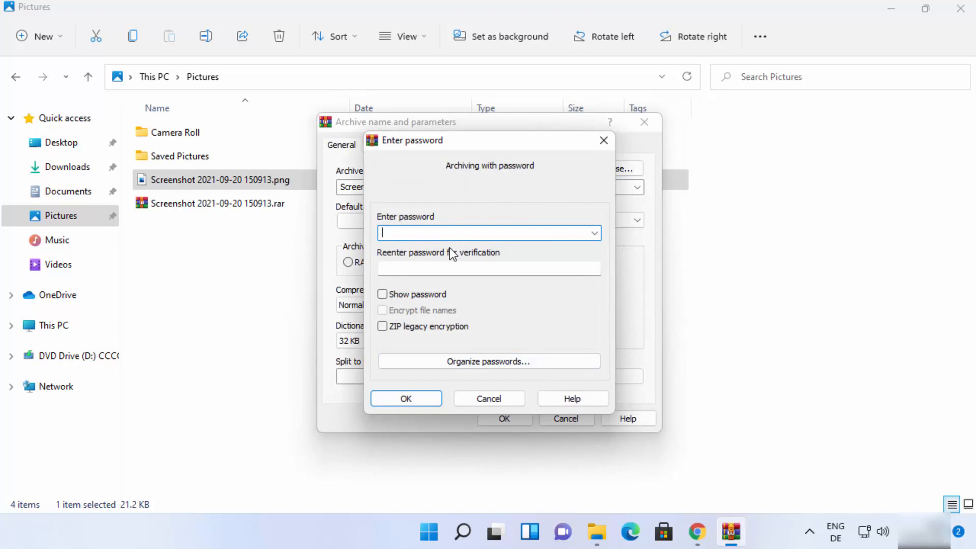
{"action": "left_click", "coordinate": [605, 137]}
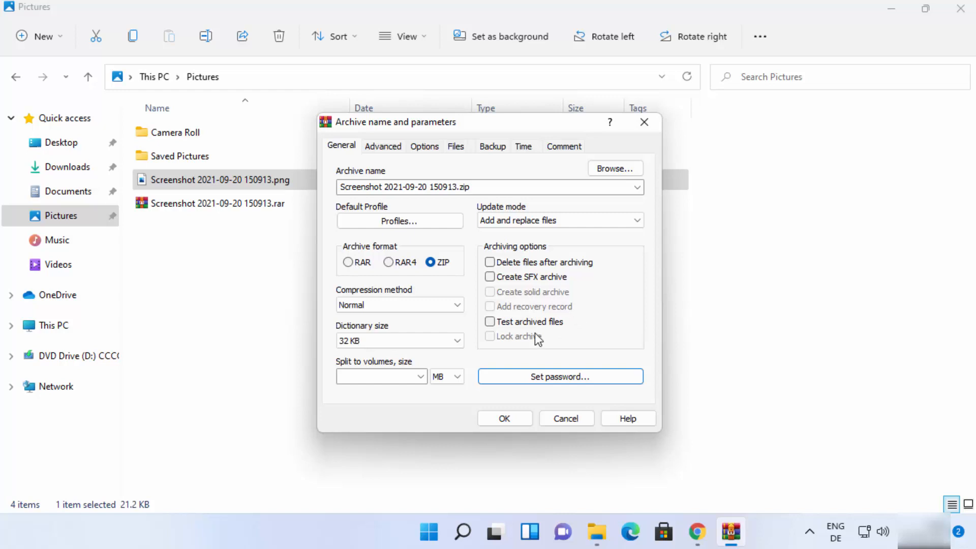
Create the archive "Screenshot 2021-09-20 150913.zip" in the Pictures folder from the current archive settings
{"action": "left_click", "coordinate": [508, 418]}
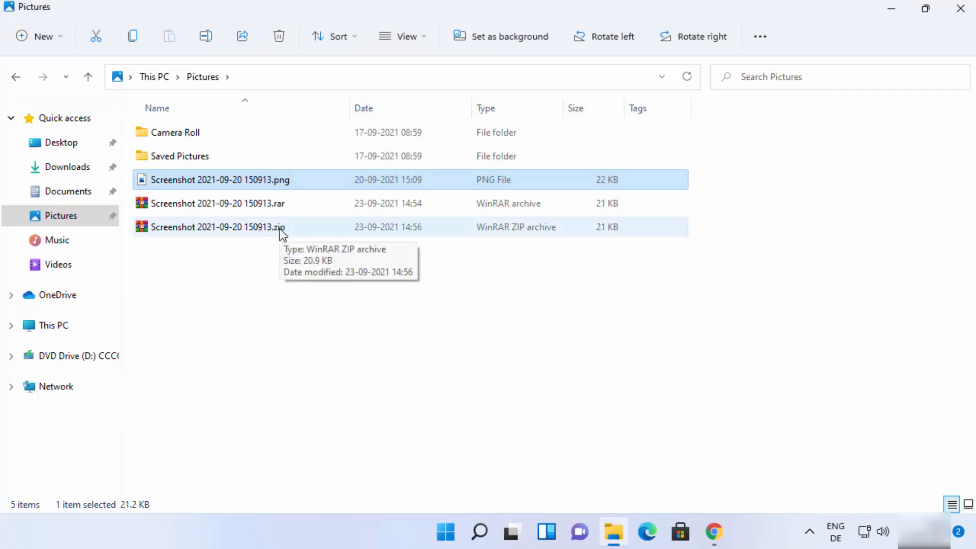
{"action": "left_click", "coordinate": [282, 257]}
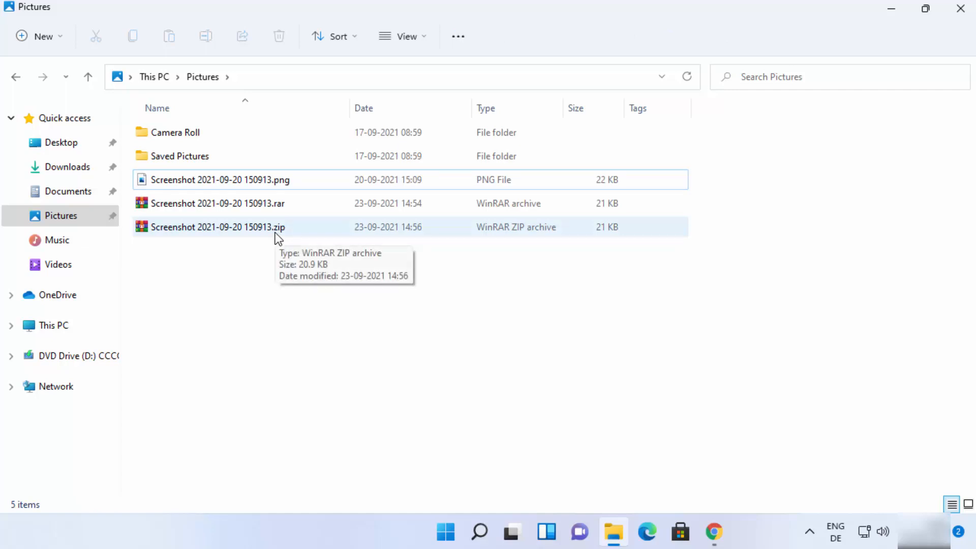
Open "Screenshot 2021-09-20 150913.zip" from the Pictures folder with WinRAR archiver
{"action": "left_click", "coordinate": [277, 234]}
{"action": "right_click", "coordinate": [278, 238]}
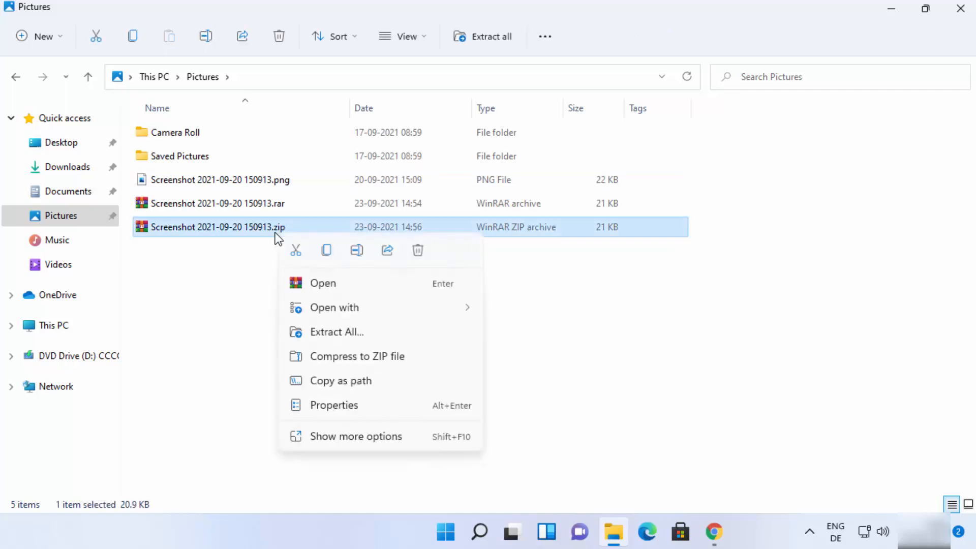
{"action": "mouse_move", "coordinate": [316, 307]}
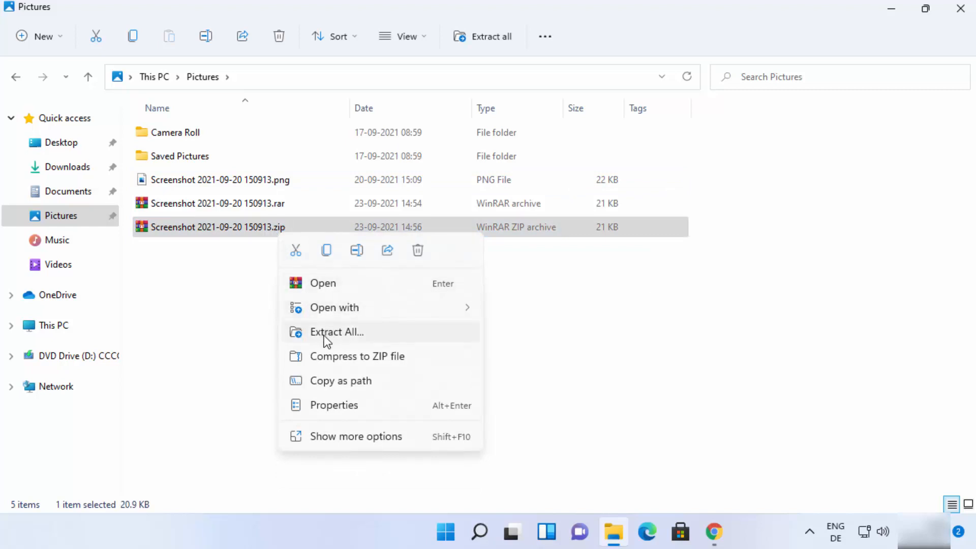
{"action": "mouse_move", "coordinate": [405, 309]}
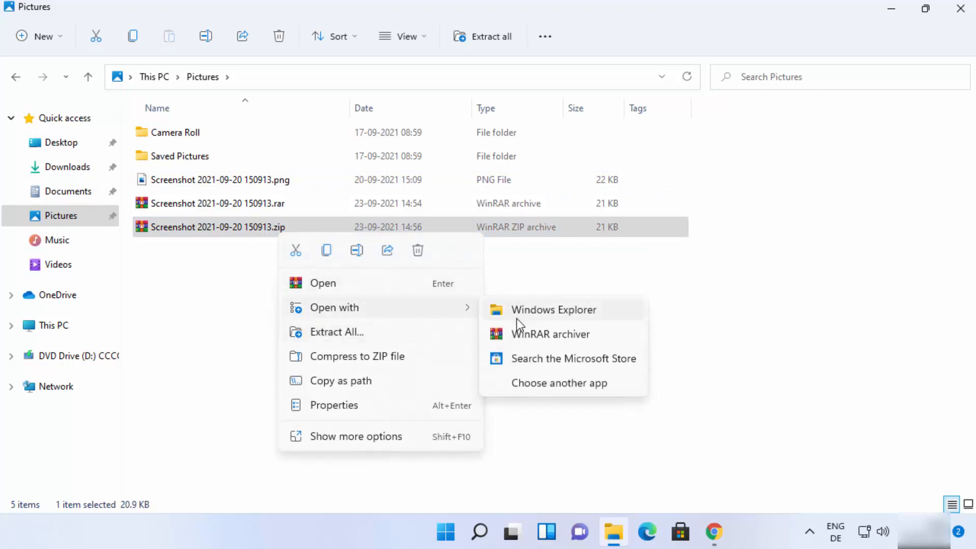
{"action": "left_click", "coordinate": [535, 336]}
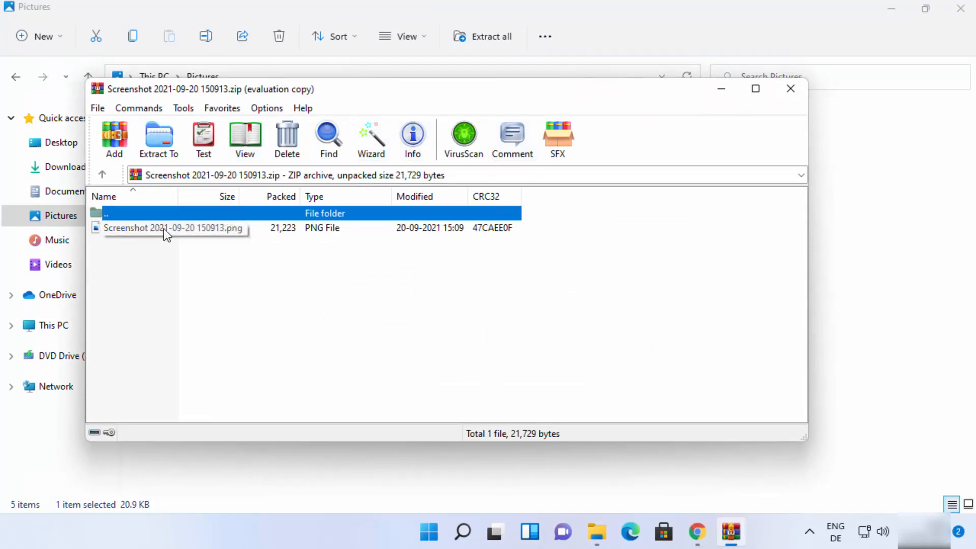
Extract the ZIP archive's contents to the Desktop folder, clear the view of the desktop and close the archive window
{"action": "left_click", "coordinate": [160, 148]}
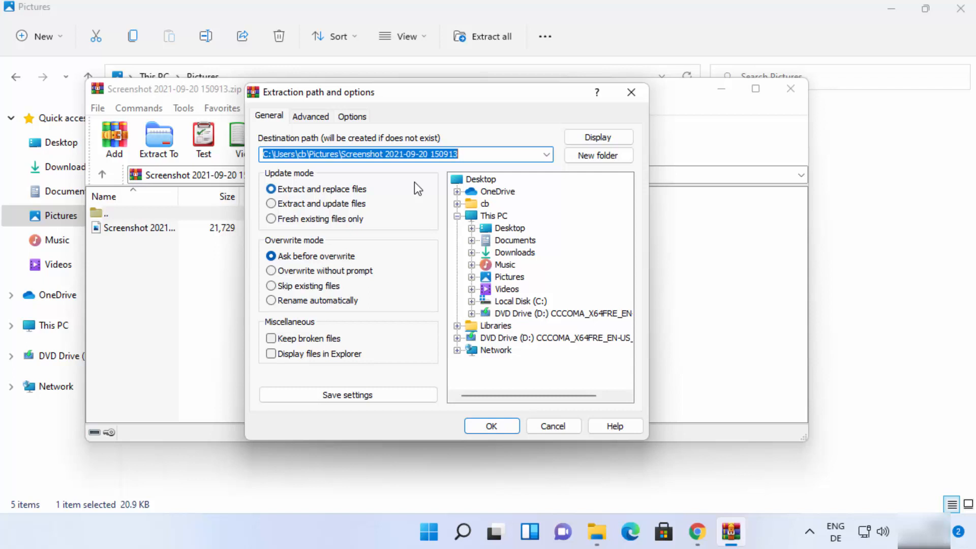
{"action": "left_click", "coordinate": [506, 228]}
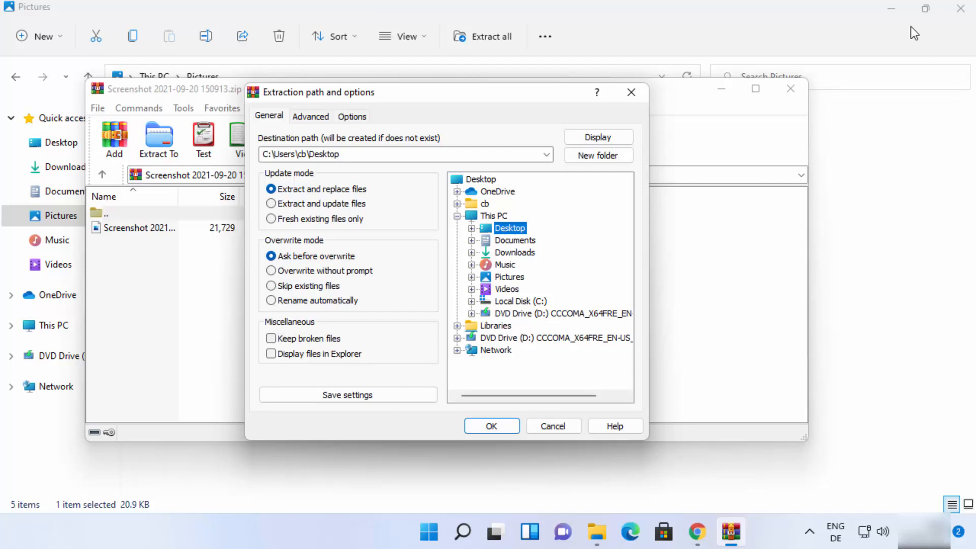
{"action": "left_click", "coordinate": [891, 9]}
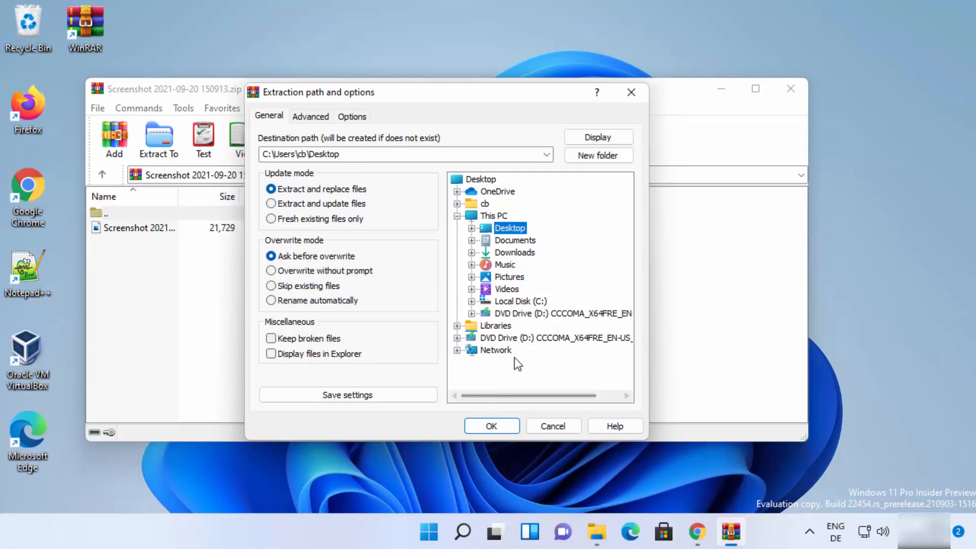
{"action": "left_click", "coordinate": [491, 427]}
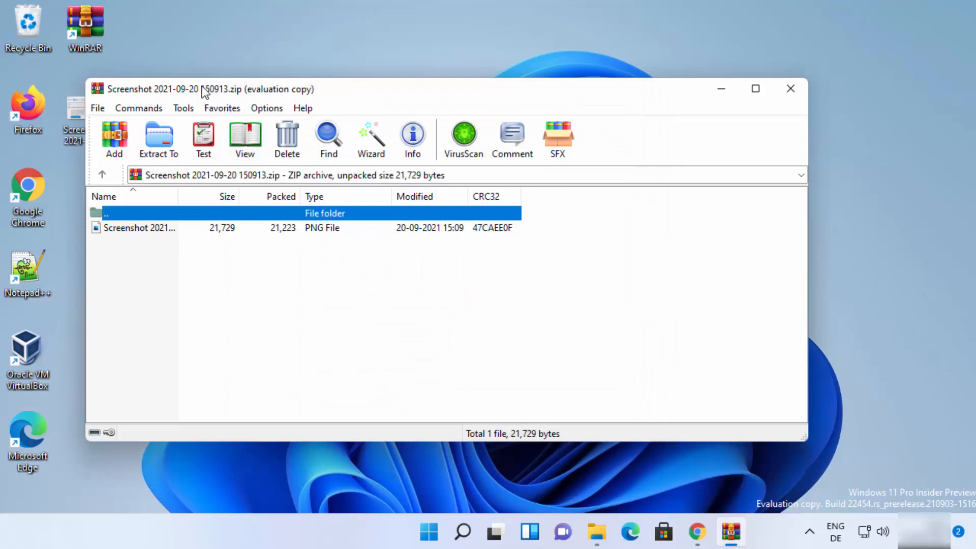
{"action": "left_click_drag", "start_coordinate": [206, 90], "coordinate": [295, 93]}
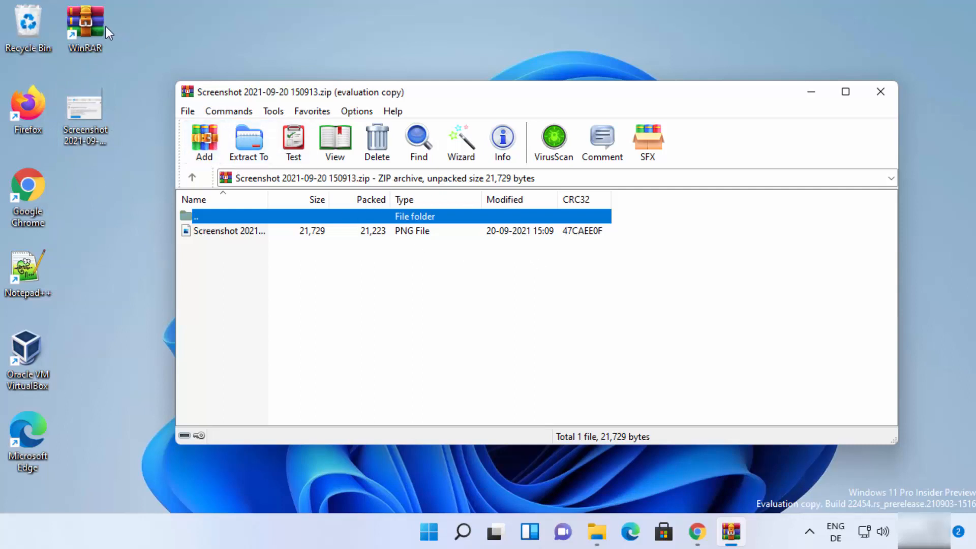
{"action": "left_click", "coordinate": [880, 92]}
Launch WinRAR from its desktop shortcut and examine the current folder path and the list of locations it can browse
{"action": "double_click", "coordinate": [71, 25]}
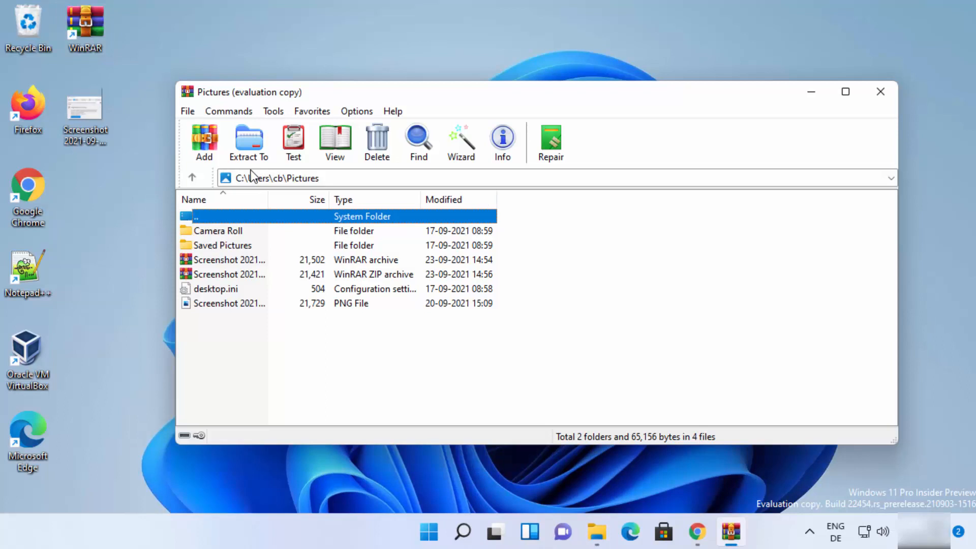
{"action": "left_click", "coordinate": [329, 179]}
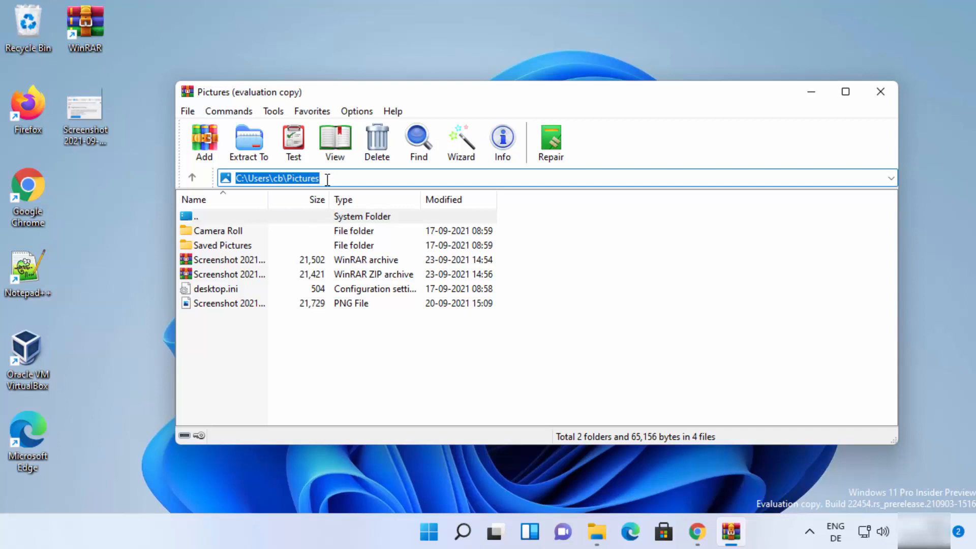
{"action": "double_click", "coordinate": [297, 174]}
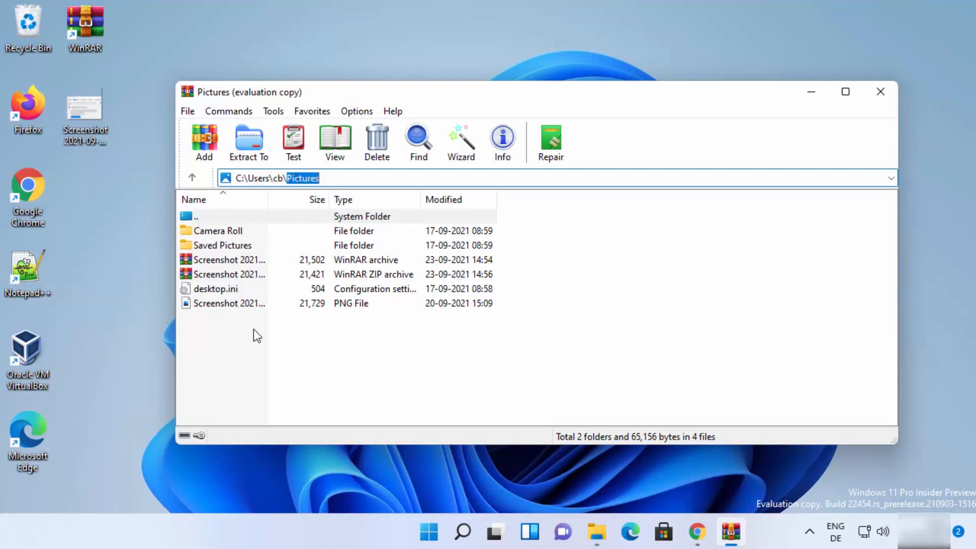
{"action": "left_click", "coordinate": [319, 177]}
{"action": "left_click_drag", "start_coordinate": [321, 175], "coordinate": [274, 172]}
{"action": "left_click", "coordinate": [890, 178]}
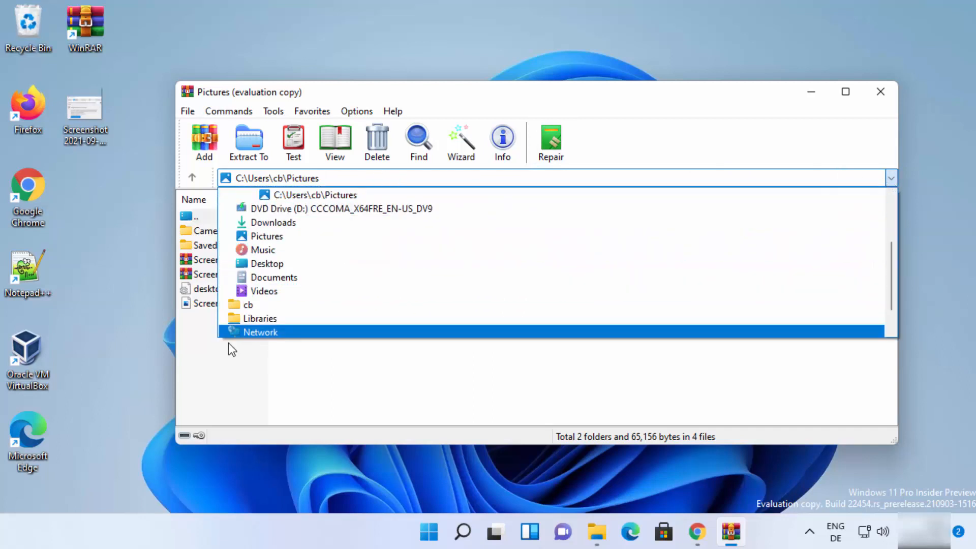
{"action": "scroll", "coordinate": [235, 328], "scroll_direction": "down", "scroll_amount": 1}
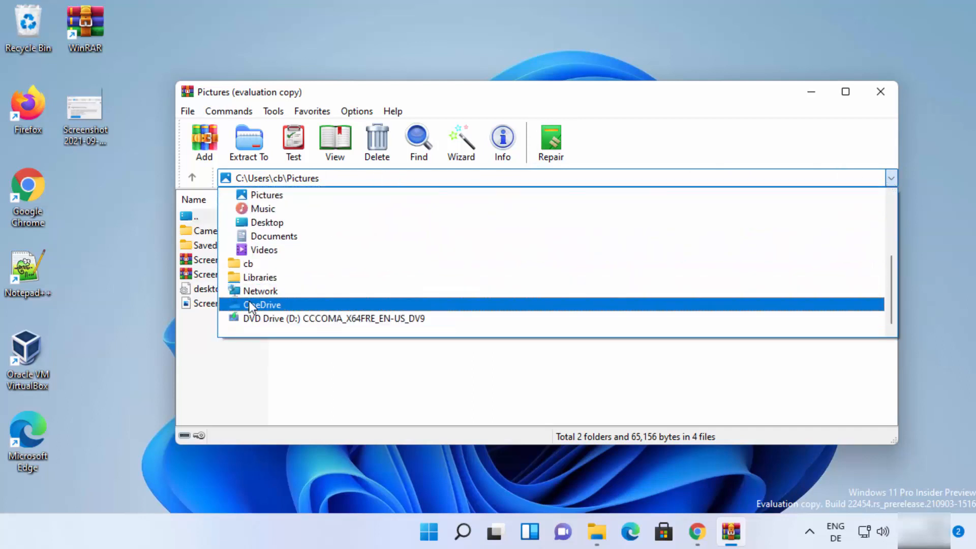
{"action": "left_click", "coordinate": [210, 359]}
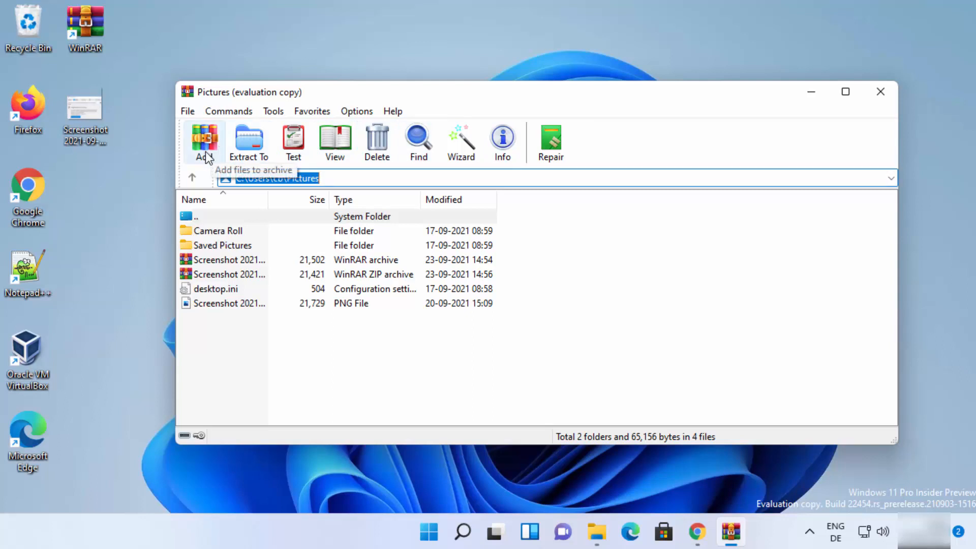
Review WinRAR's file commands, options and general settings, closing the settings without changing anything
{"action": "left_click", "coordinate": [189, 113]}
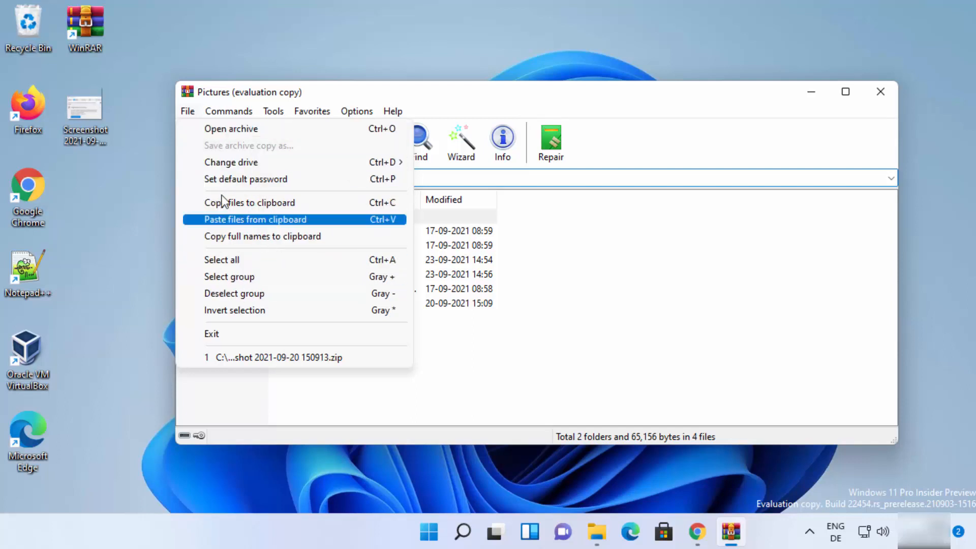
{"action": "left_click", "coordinate": [350, 109]}
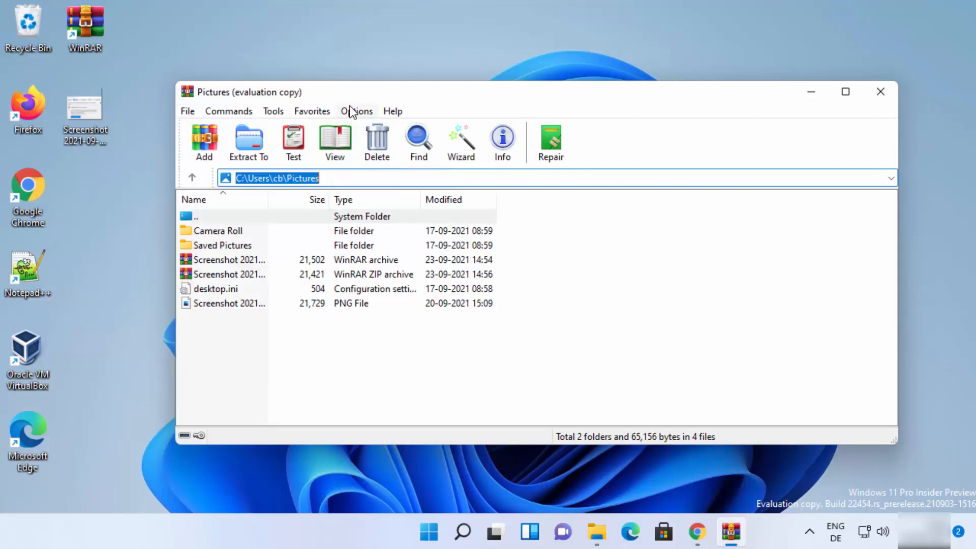
{"action": "left_click", "coordinate": [350, 109]}
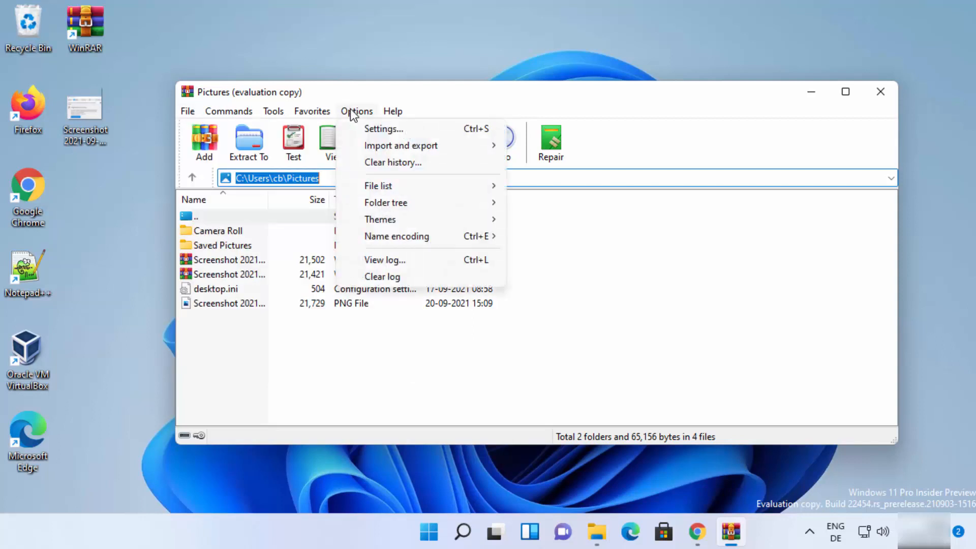
{"action": "left_click", "coordinate": [383, 129]}
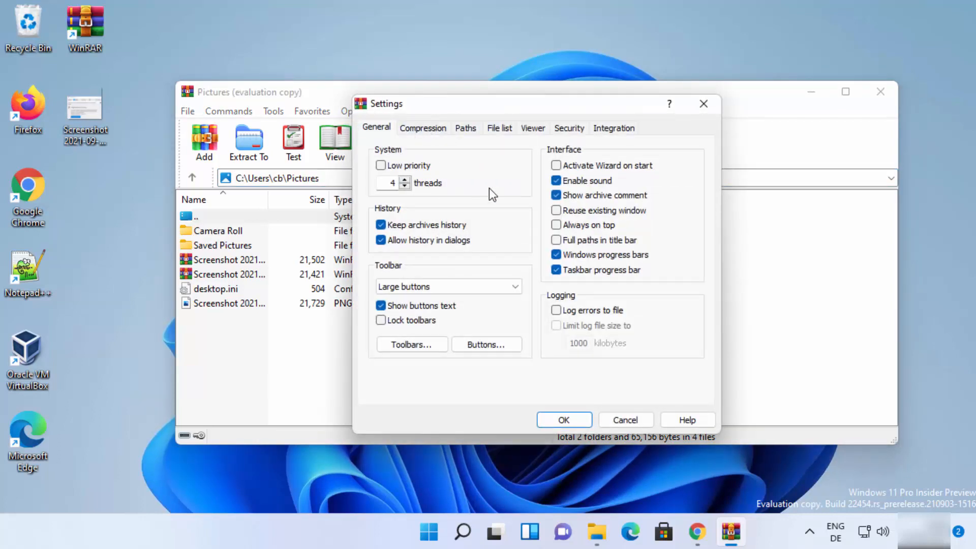
{"action": "key", "text": "Escape"}
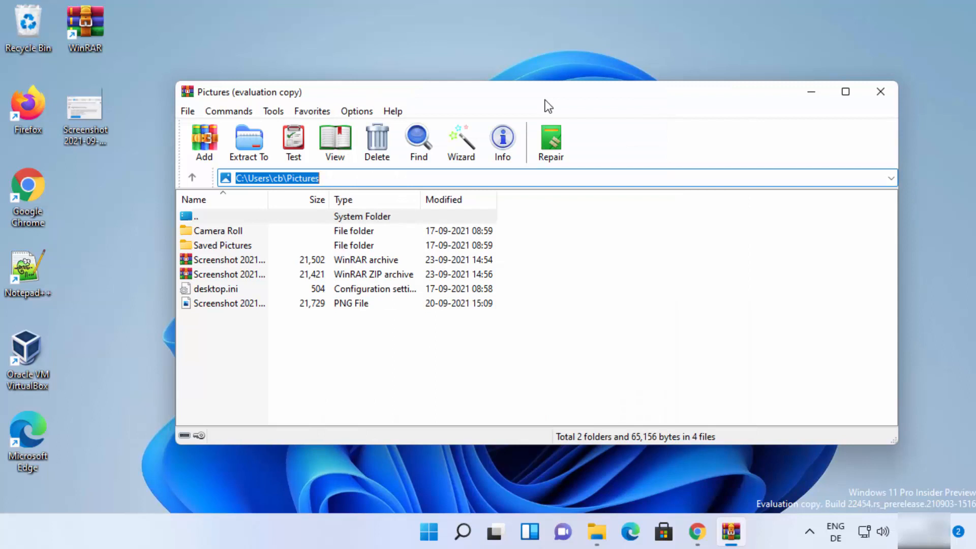